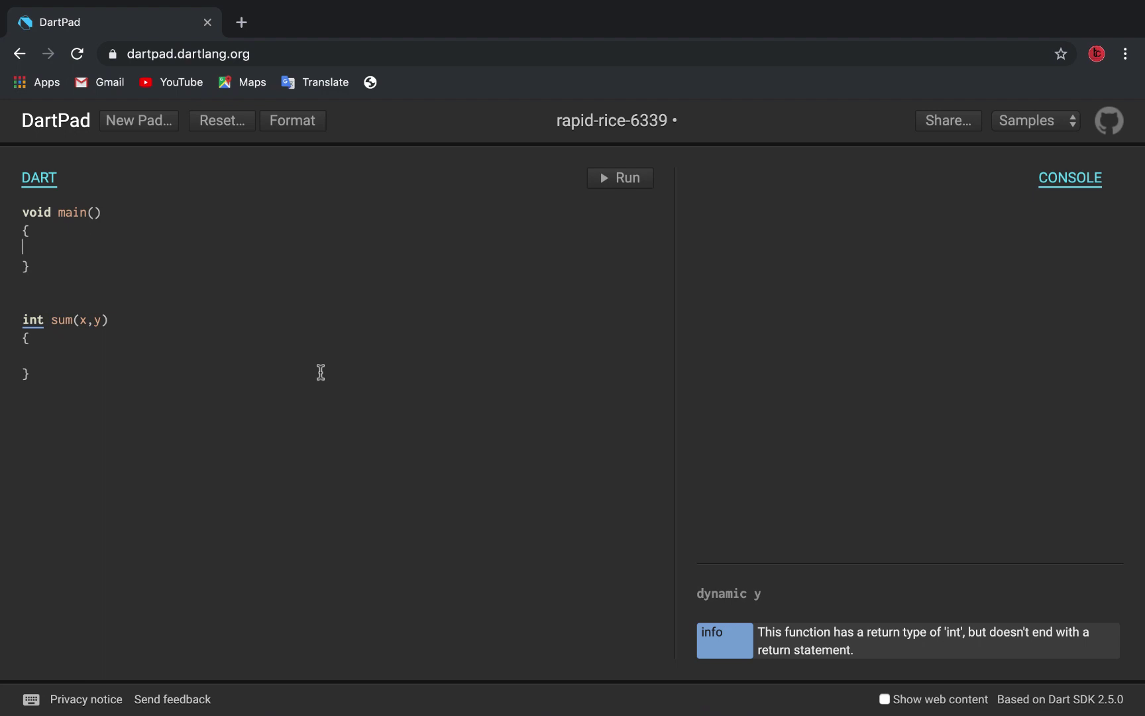
Declare sum's parameters as int x and int y
{"action": "left_click", "coordinate": [47, 373]}
{"action": "left_click_drag", "start_coordinate": [104, 324], "coordinate": [79, 326]}
{"action": "left_click", "coordinate": [75, 350]}
{"action": "left_click", "coordinate": [73, 319]}
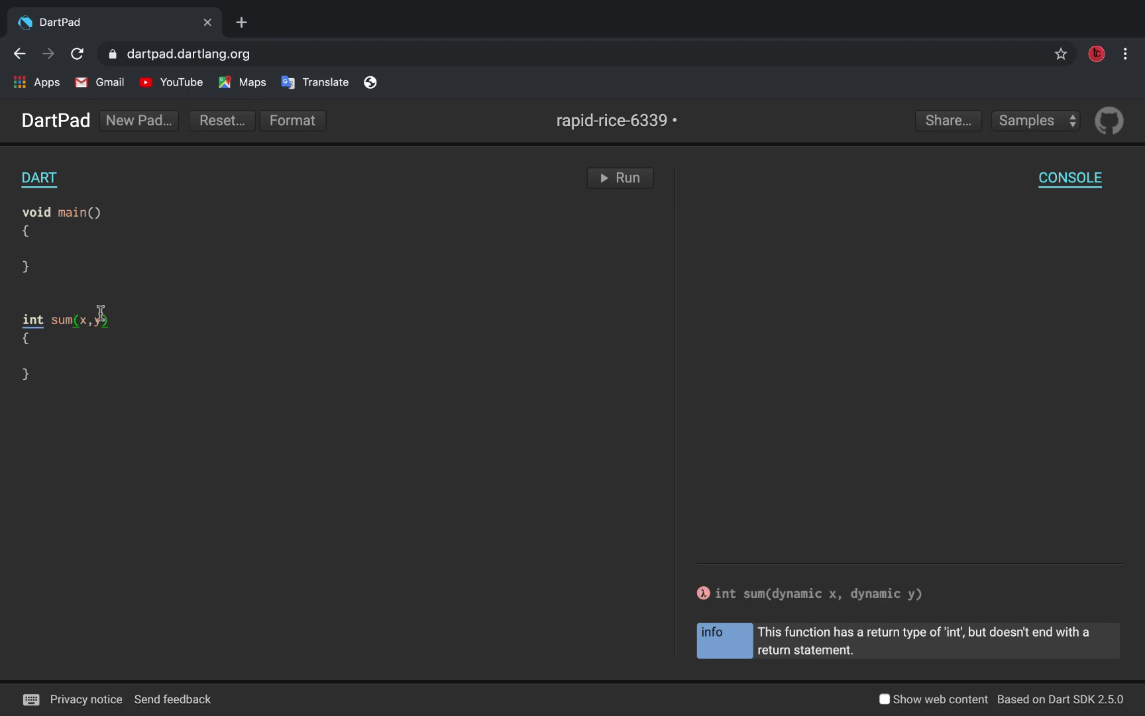
{"action": "left_click", "coordinate": [85, 319]}
{"action": "left_click", "coordinate": [98, 315]}
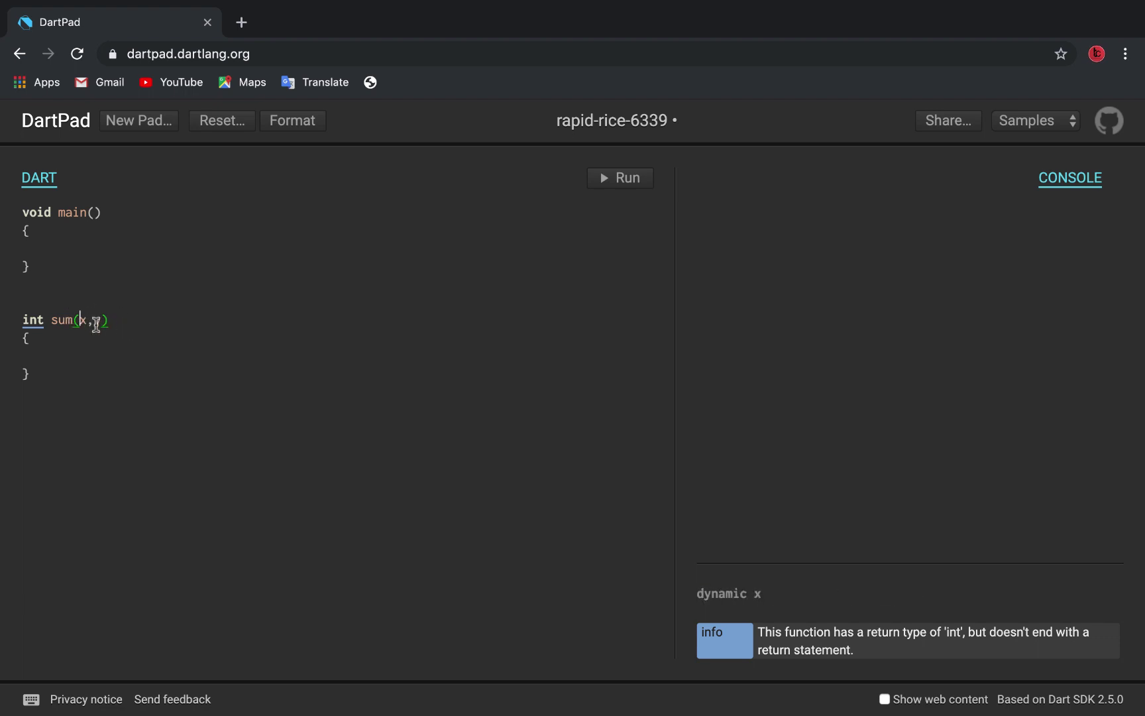
{"action": "type", "text": "int"}
{"action": "key", "text": "Right"}
{"action": "key", "text": "Right"}
{"action": "type", "text": "int"}
Write the return x+y statement inside sum's body
{"action": "left_click", "coordinate": [40, 358]}
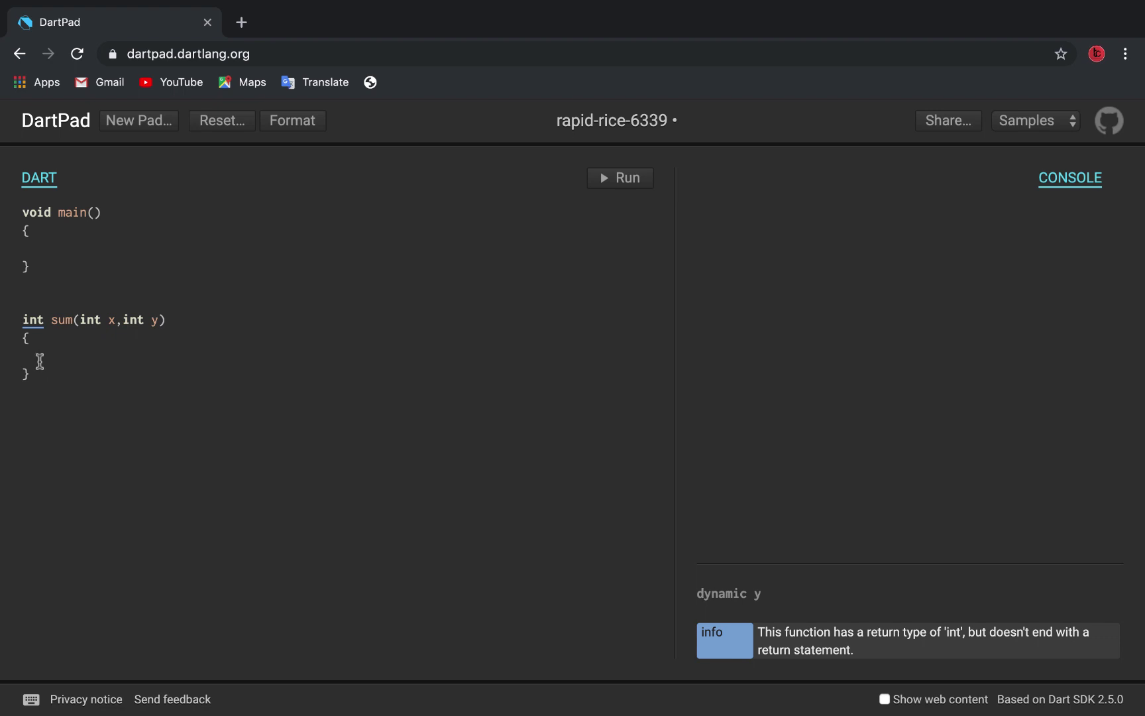
{"action": "type", "text": "retur"}
{"action": "type", "text": "n"}
{"action": "left_click", "coordinate": [130, 324]}
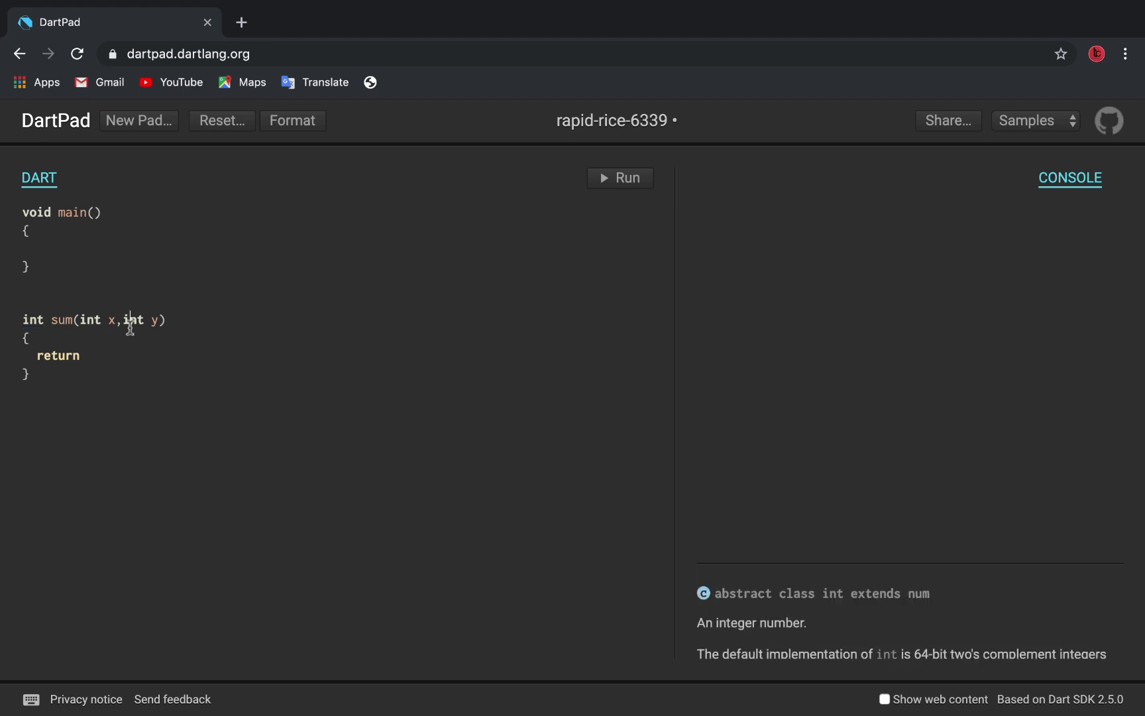
{"action": "left_click", "coordinate": [90, 354]}
{"action": "type", "text": "x+"}
{"action": "type", "text": "y;"}
Indent main's empty line and end print(sum(4,5)) with a semicolon
{"action": "left_click", "coordinate": [59, 246]}
{"action": "key", "text": "Tab"}
{"action": "type", "text": "pr"}
{"action": "type", "text": "int"}
{"action": "type", "text": "("}
{"action": "type", "text": "sum"}
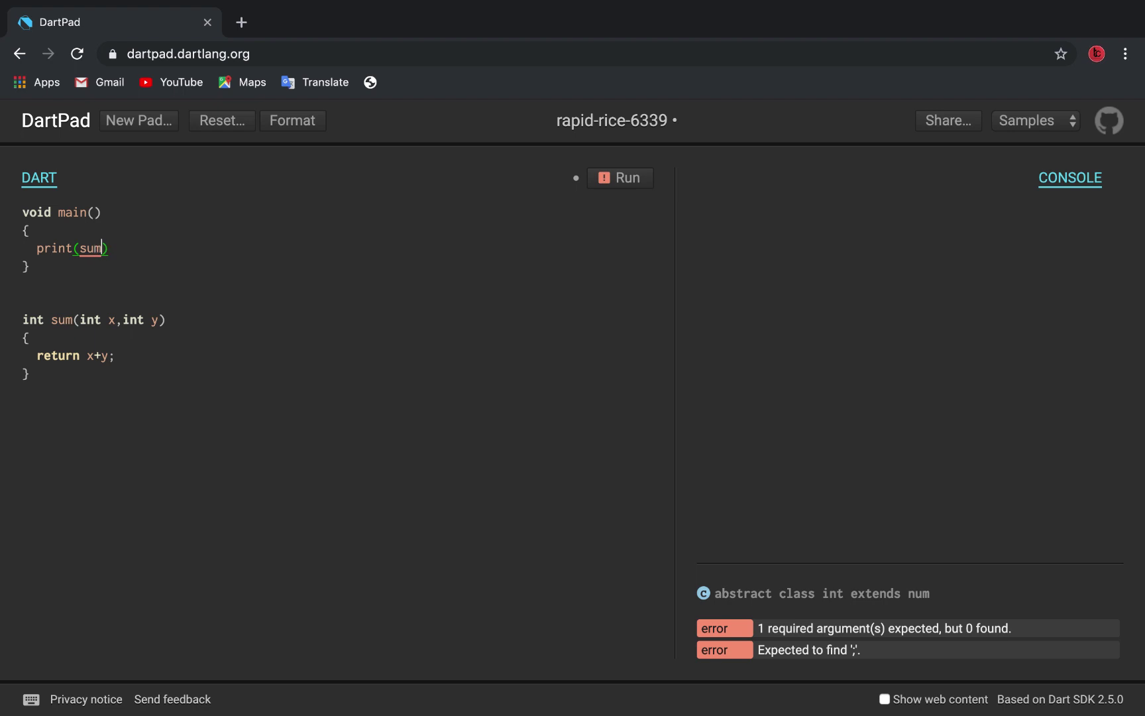
{"action": "type", "text": "("}
{"action": "type", "text": "4"}
{"action": "type", "text": ",5"}
{"action": "left_click", "coordinate": [163, 254]}
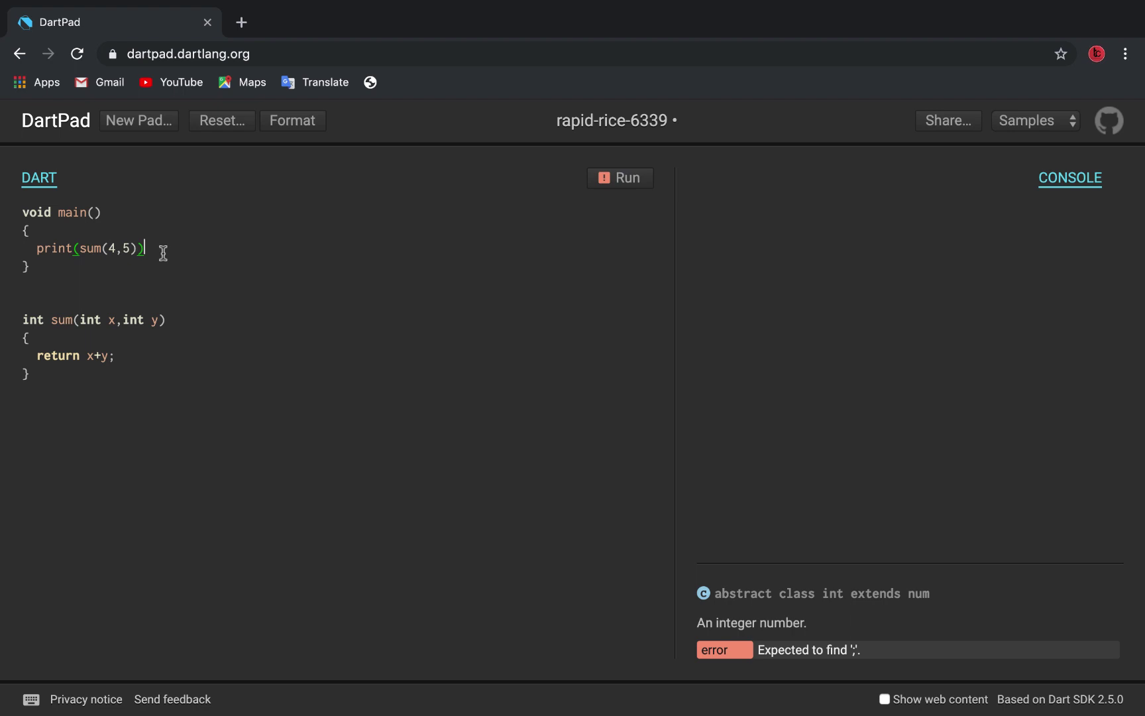
{"action": "type", "text": ";"}
{"action": "left_click", "coordinate": [81, 253]}
{"action": "left_click", "coordinate": [116, 251]}
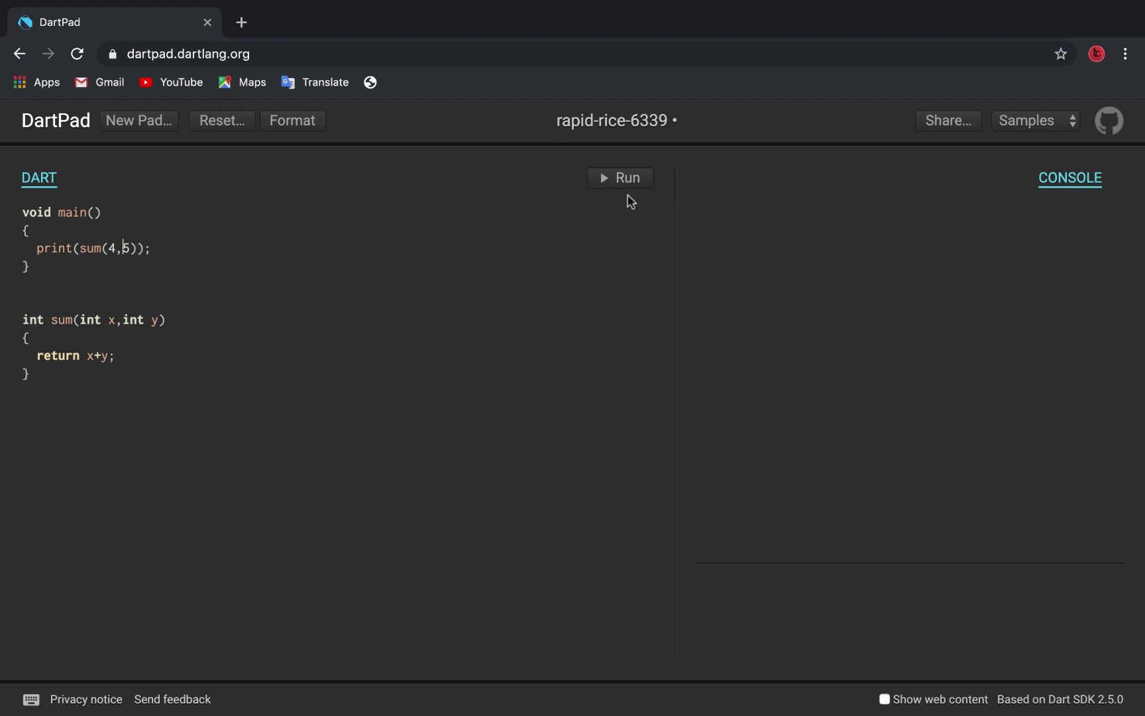
Run the program, select the printed 9, and point out sum's parameters
{"action": "left_click", "coordinate": [608, 178]}
{"action": "double_click", "coordinate": [712, 207]}
{"action": "left_click", "coordinate": [106, 315]}
{"action": "left_click", "coordinate": [129, 326]}
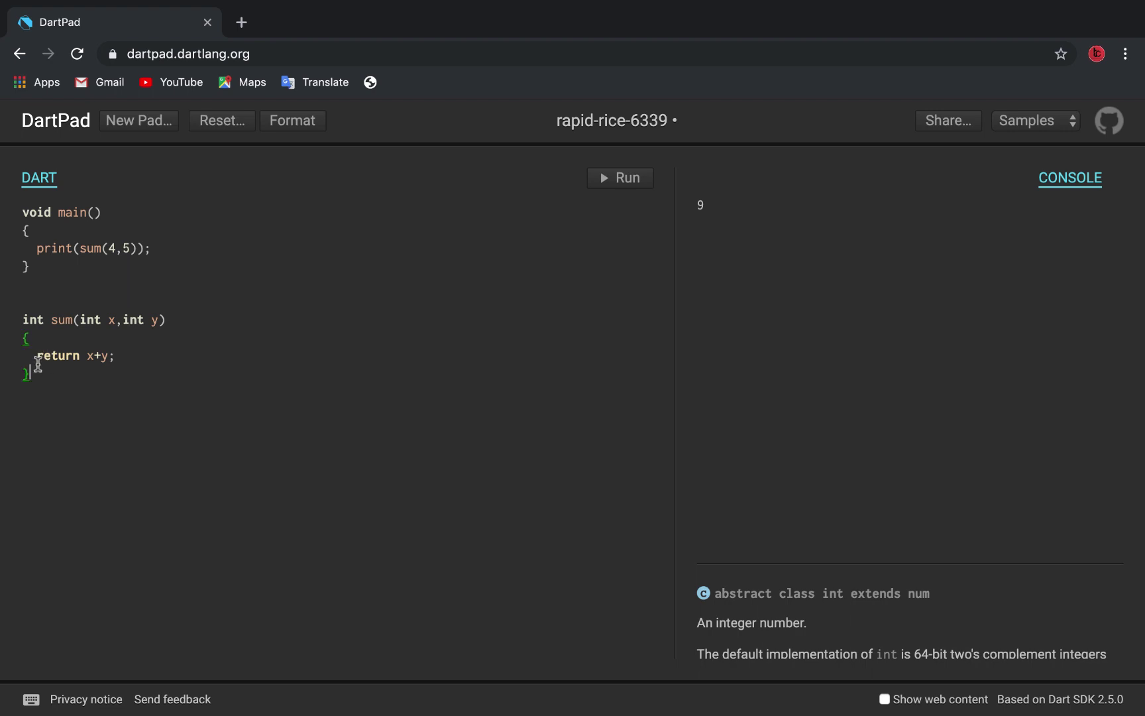
Highlight the whole sum function, its body, x+y and its return statement
{"action": "left_click_drag", "start_coordinate": [32, 374], "coordinate": [25, 308]}
{"action": "left_click", "coordinate": [134, 355]}
{"action": "mouse_move", "coordinate": [46, 373]}
{"action": "left_mouse_down"}
{"action": "mouse_move", "coordinate": [33, 339]}
{"action": "mouse_move", "coordinate": [127, 329]}
{"action": "mouse_move", "coordinate": [26, 320]}
{"action": "left_mouse_up"}
{"action": "left_click", "coordinate": [25, 320]}
{"action": "left_click_drag", "start_coordinate": [85, 362], "coordinate": [113, 365]}
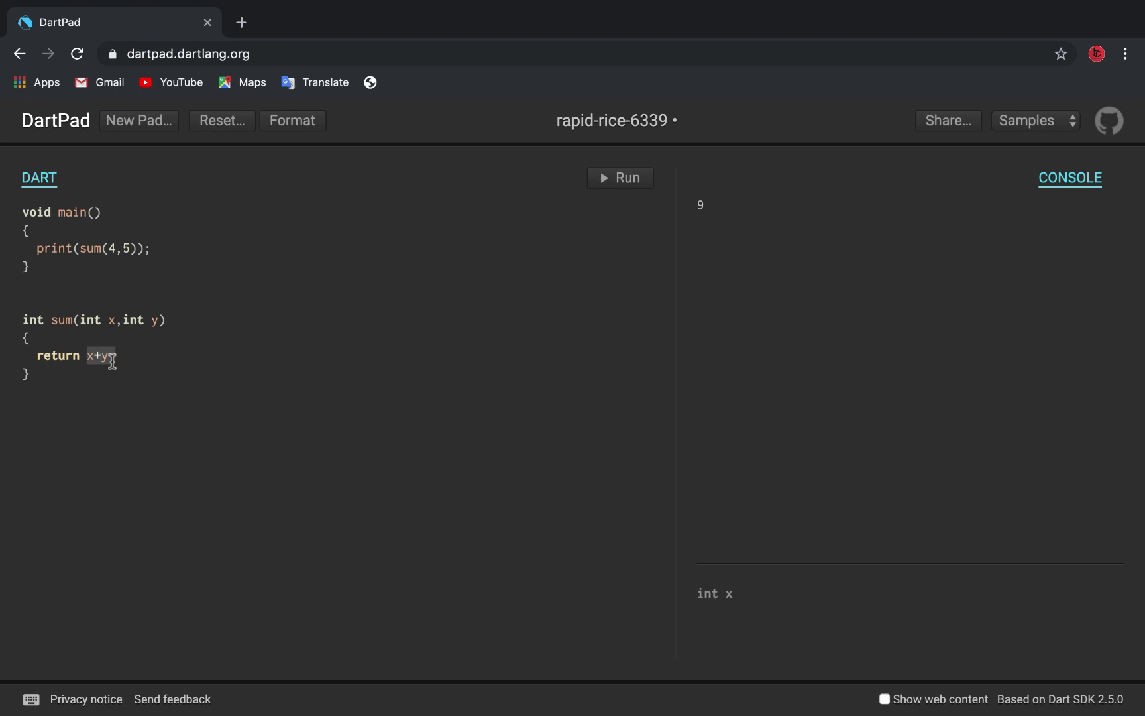
{"action": "left_click", "coordinate": [85, 370]}
{"action": "mouse_move", "coordinate": [130, 363]}
{"action": "left_mouse_down"}
{"action": "mouse_move", "coordinate": [3, 397]}
{"action": "mouse_move", "coordinate": [23, 352]}
{"action": "left_mouse_up"}
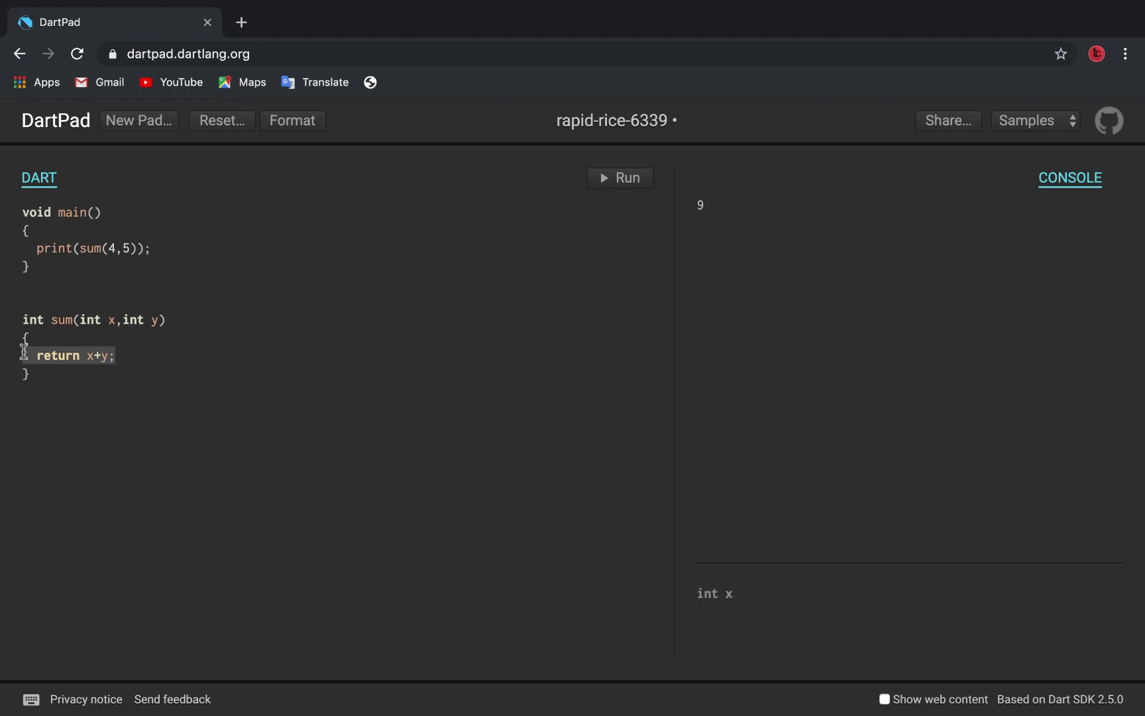
{"action": "left_click_drag", "start_coordinate": [25, 373], "coordinate": [17, 316]}
{"action": "key", "text": "ctrl+c"}
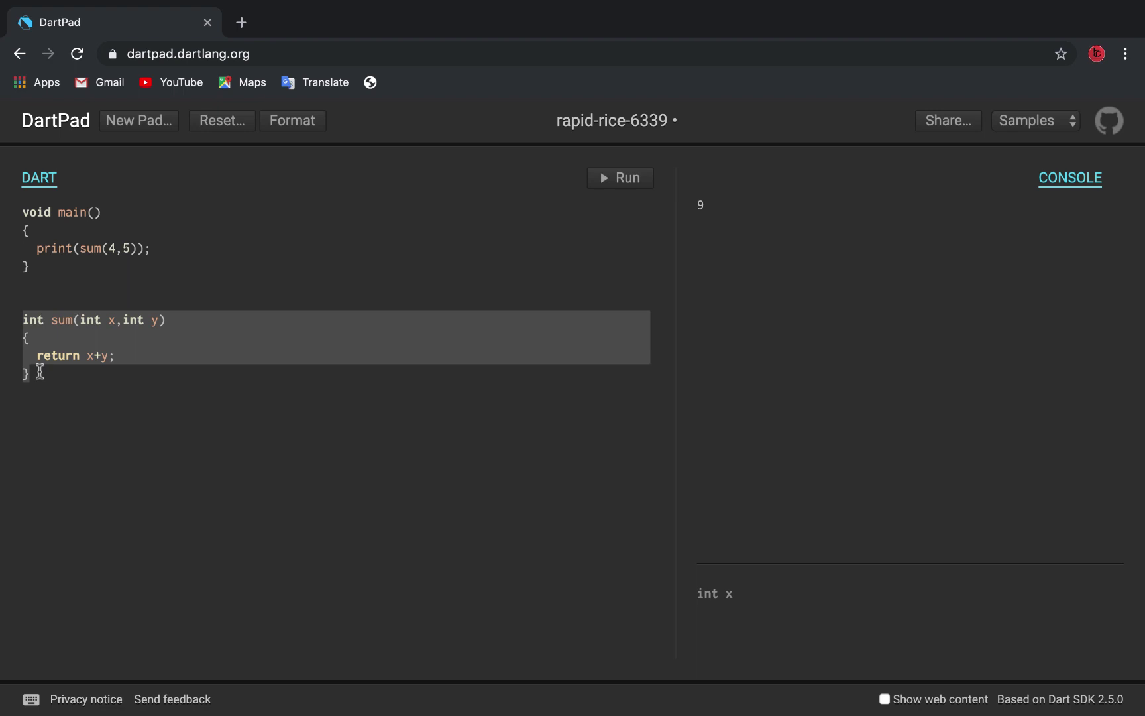
Paste a copy of sum below it, rename it sub, and make it return x-y
{"action": "left_click", "coordinate": [38, 373]}
{"action": "key", "text": "Return"}
{"action": "key", "text": "Return"}
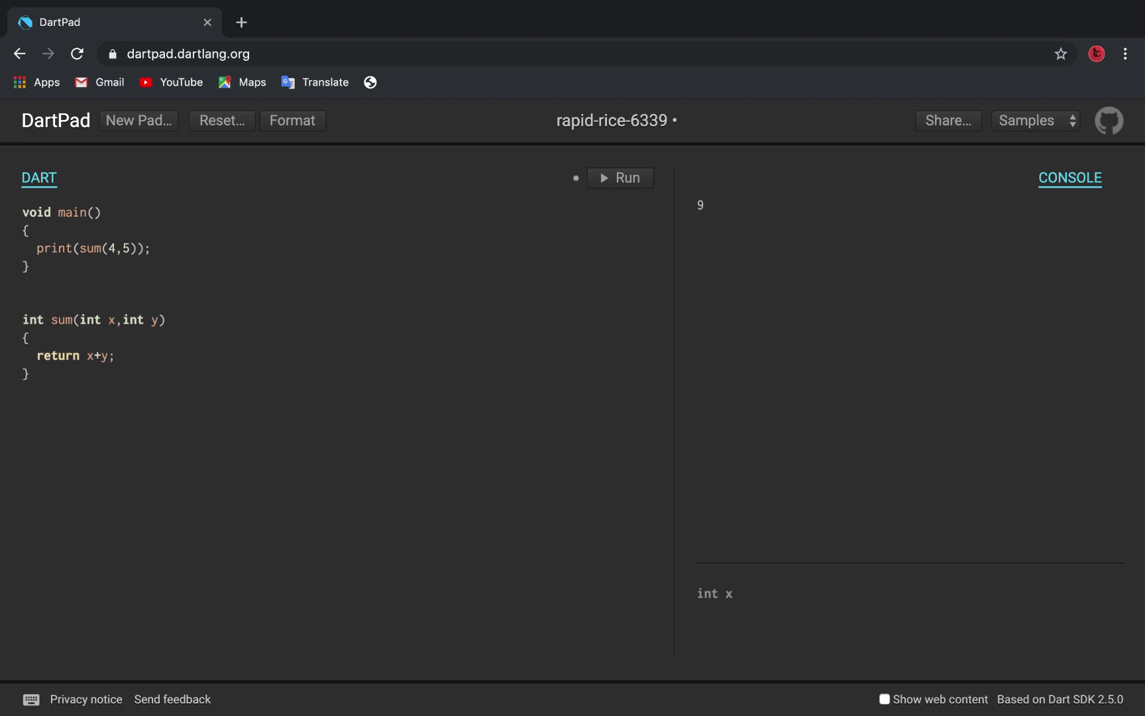
{"action": "key", "text": "ctrl+v"}
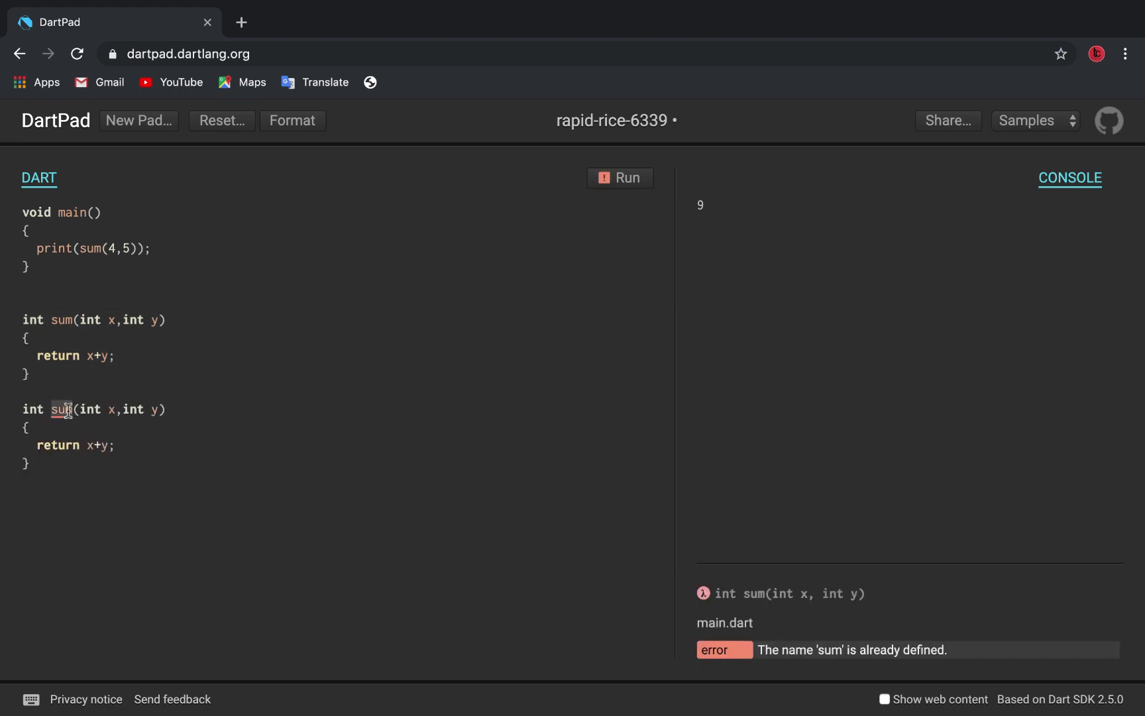
{"action": "double_click", "coordinate": [68, 410]}
{"action": "type", "text": "sub"}
{"action": "left_click", "coordinate": [100, 447]}
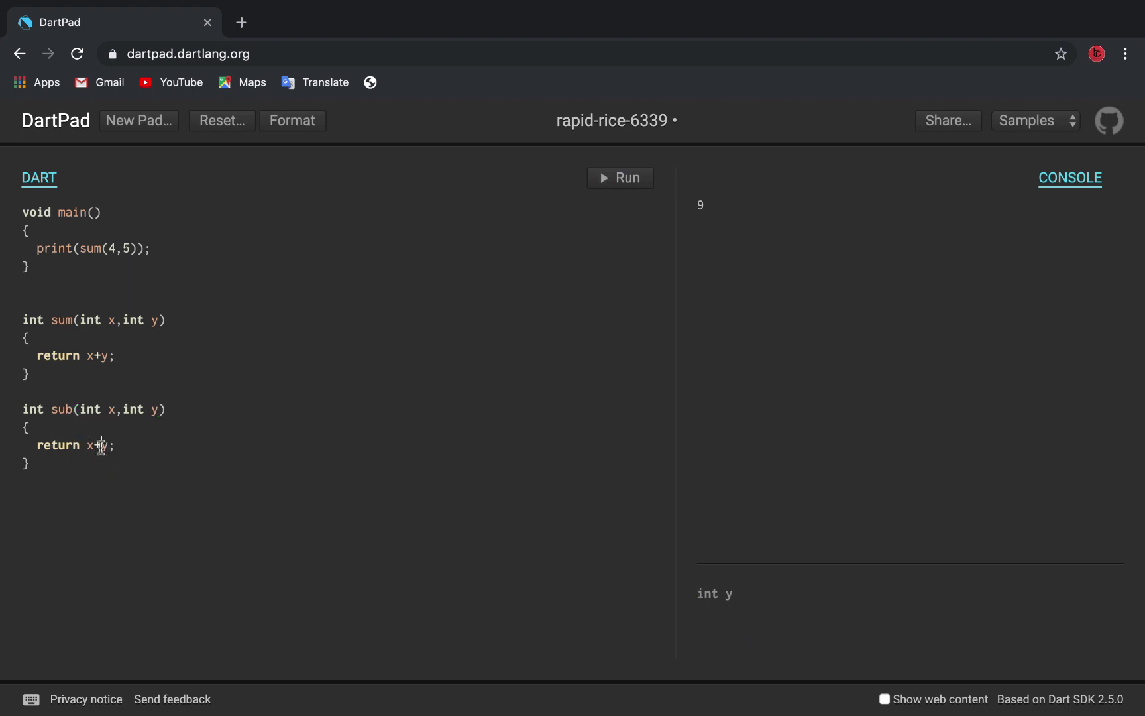
{"action": "key", "text": "BackSpace"}
{"action": "type", "text": "-"}
{"action": "left_click_drag", "start_coordinate": [35, 463], "coordinate": [22, 410]}
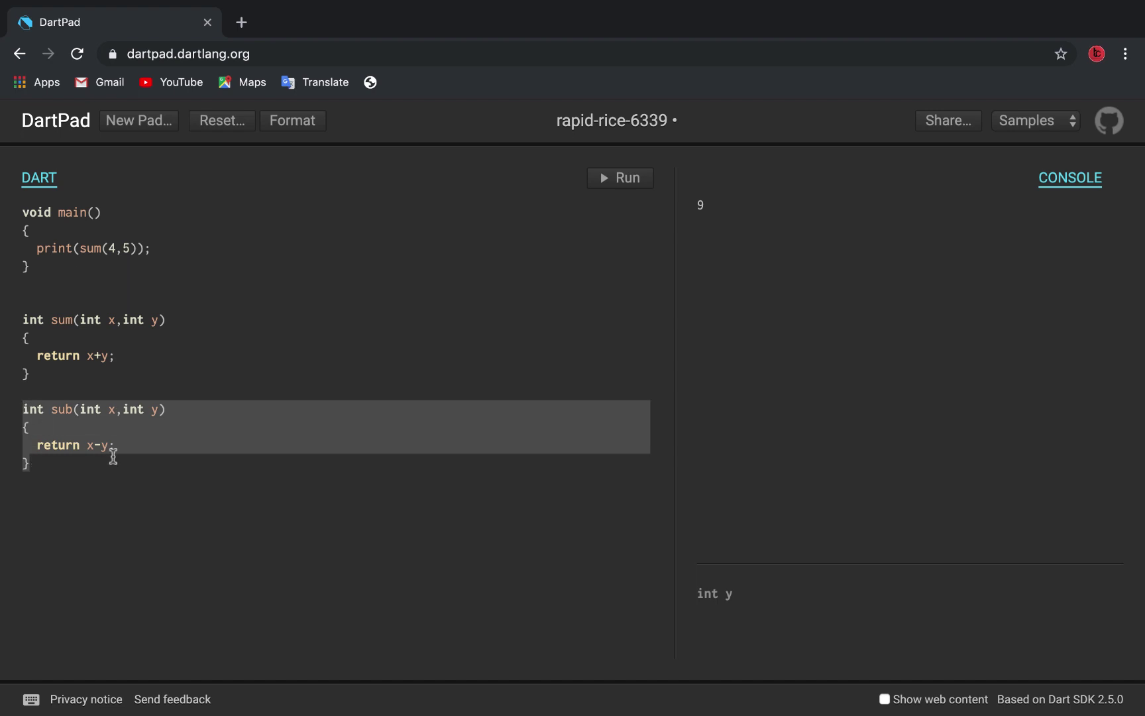
{"action": "left_click", "coordinate": [45, 464]}
{"action": "mouse_move", "coordinate": [51, 463]}
{"action": "left_mouse_down"}
{"action": "mouse_move", "coordinate": [0, 358]}
{"action": "mouse_move", "coordinate": [3, 312]}
{"action": "left_mouse_up"}
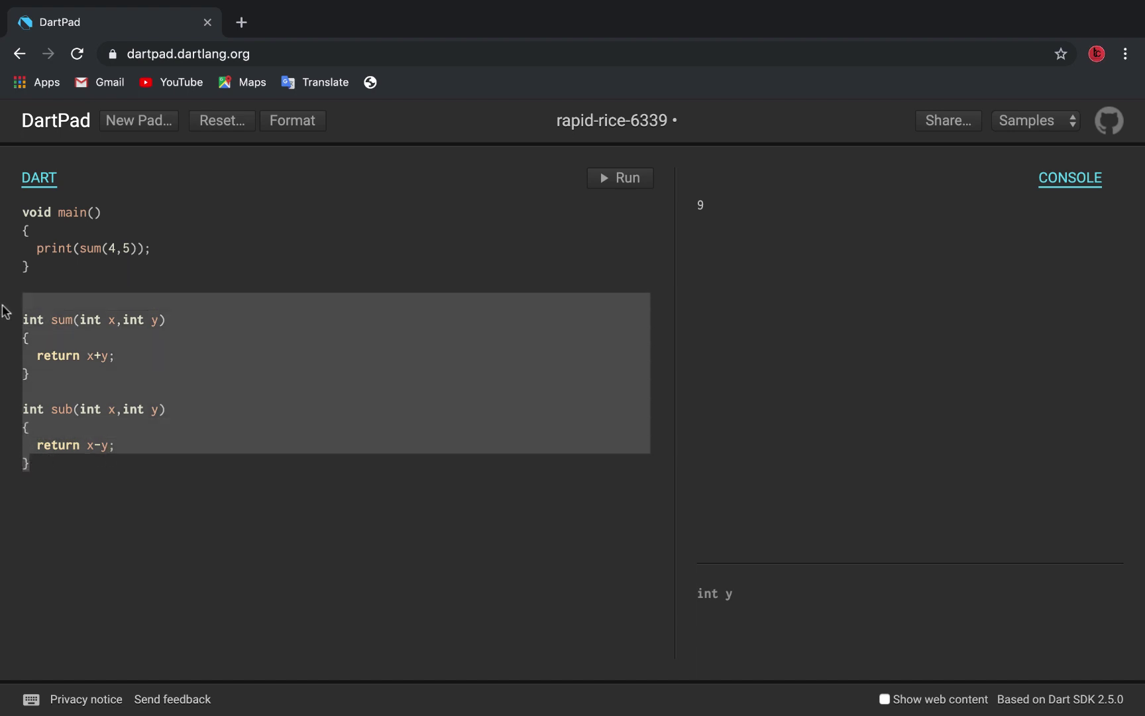
{"action": "left_click", "coordinate": [111, 319]}
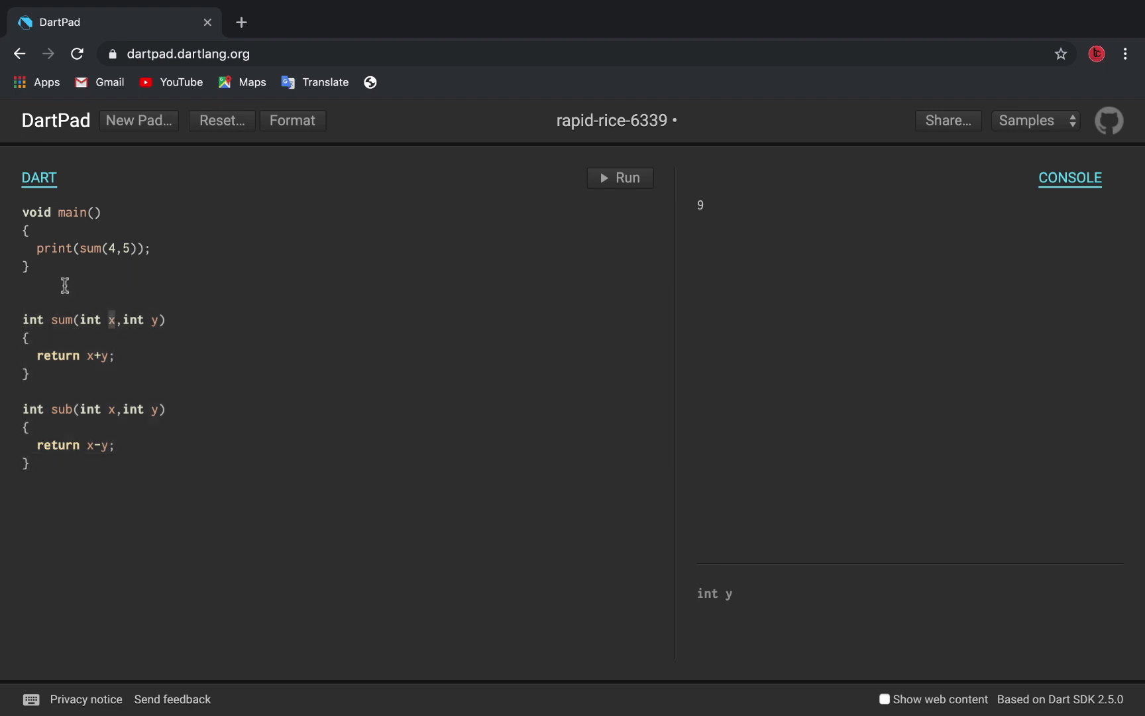
{"action": "left_click", "coordinate": [89, 319]}
{"action": "double_click", "coordinate": [133, 320]}
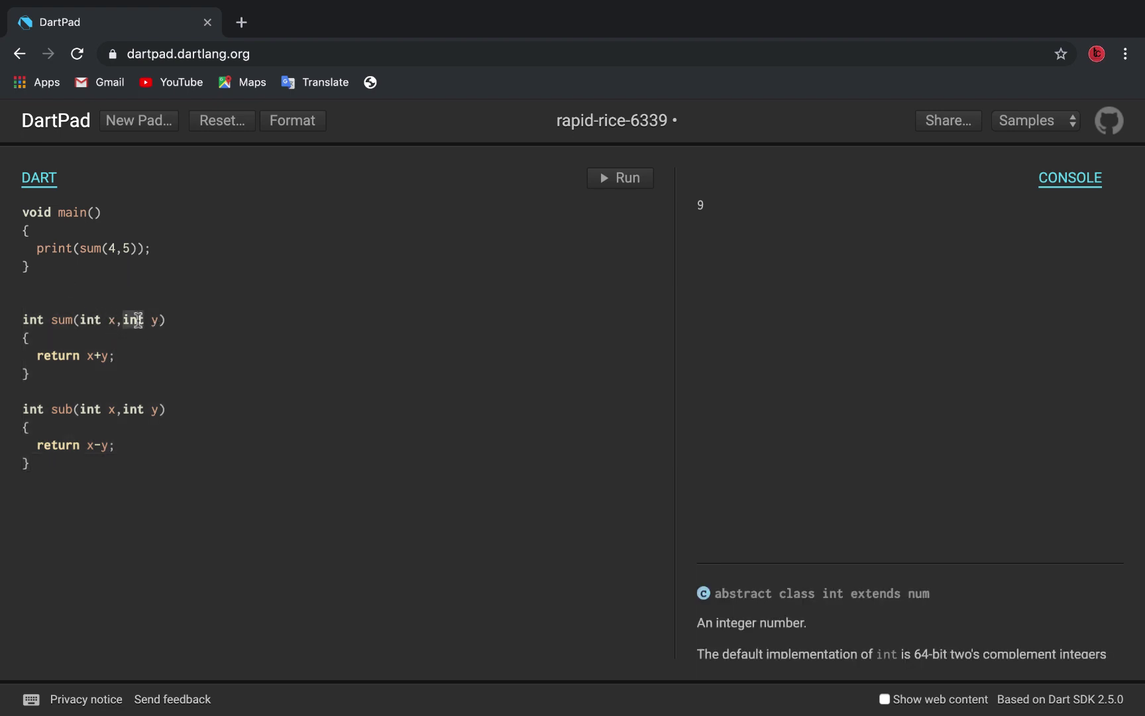
{"action": "left_click", "coordinate": [114, 248]}
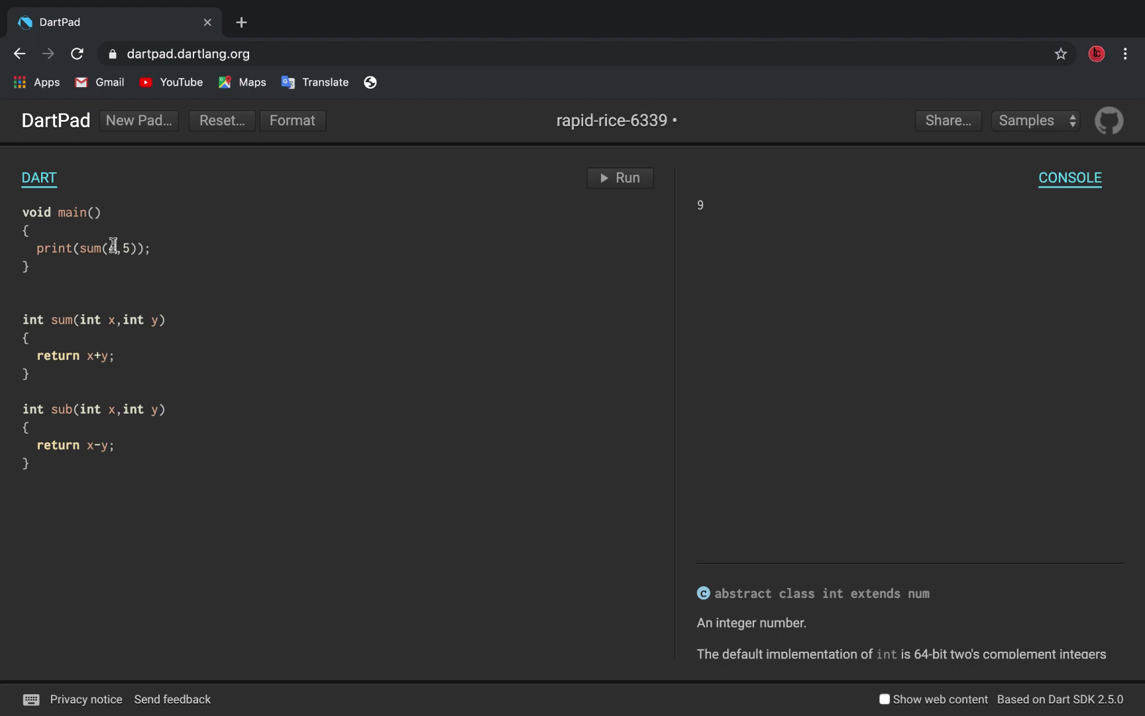